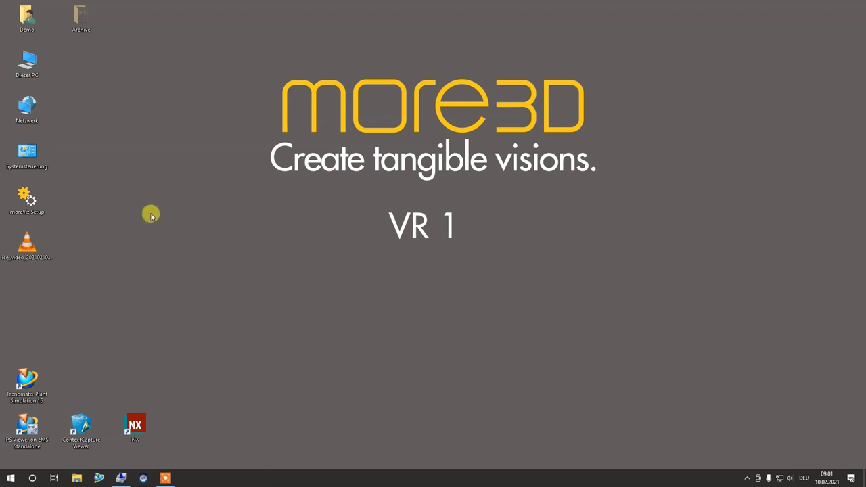
Run the moreViz setup and install both Server and Client Components through to Finish.
double_click(27, 198)
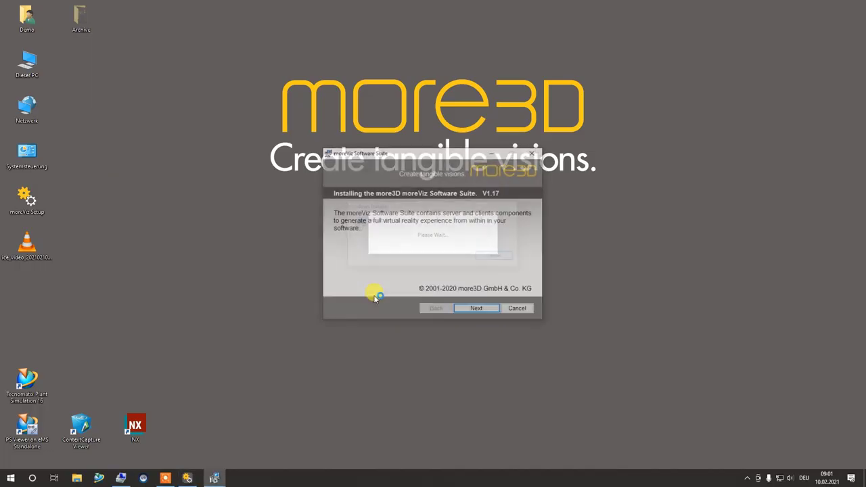
click(485, 309)
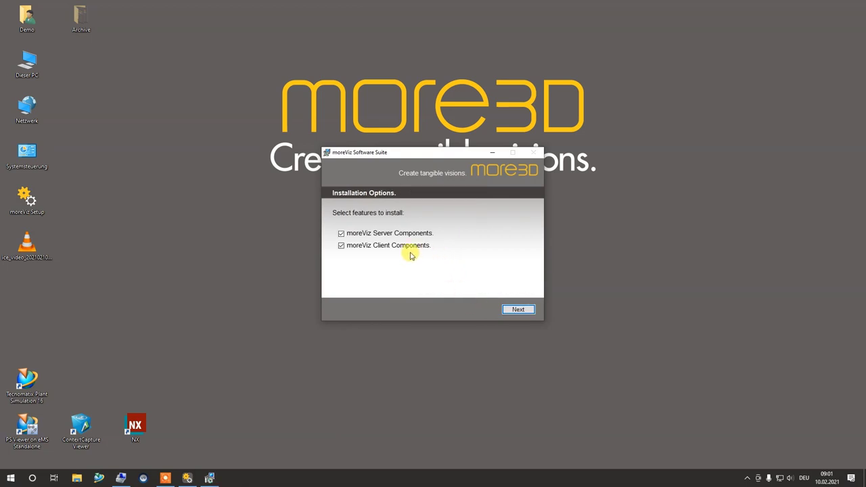
click(341, 234)
click(343, 234)
click(517, 309)
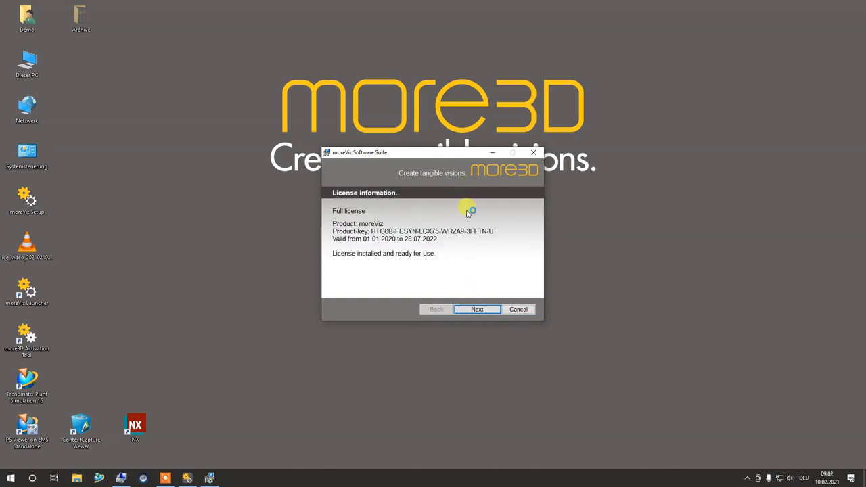
click(476, 309)
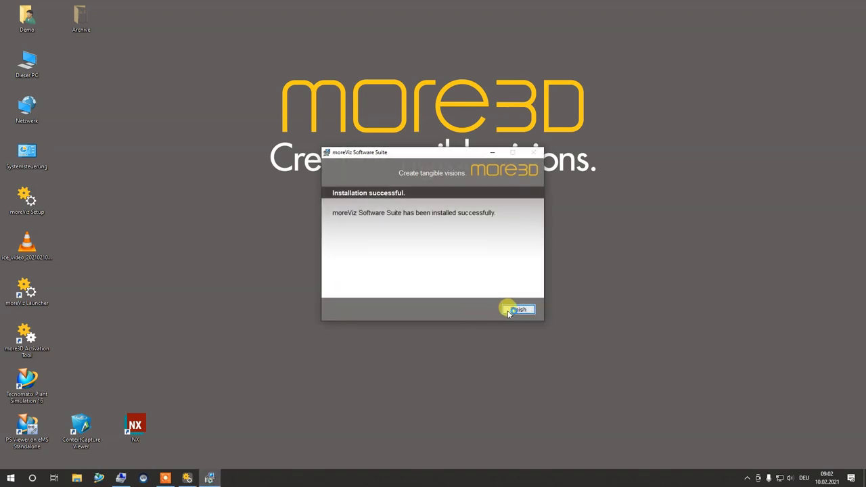
click(511, 312)
Move the new moreViz shortcuts to mid-desktop and launch moreViz Launcher.
mouse_move(113, 283)
mouse_down()
mouse_move(40, 328)
mouse_move(260, 287)
mouse_up()
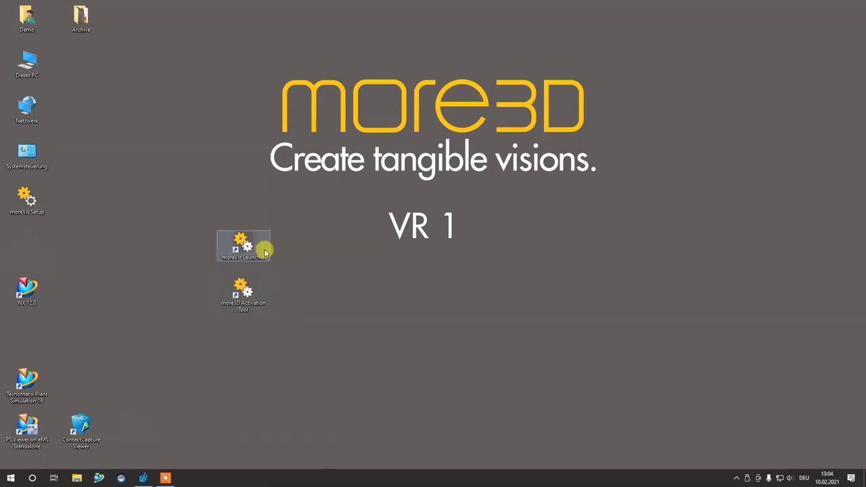
double_click(264, 253)
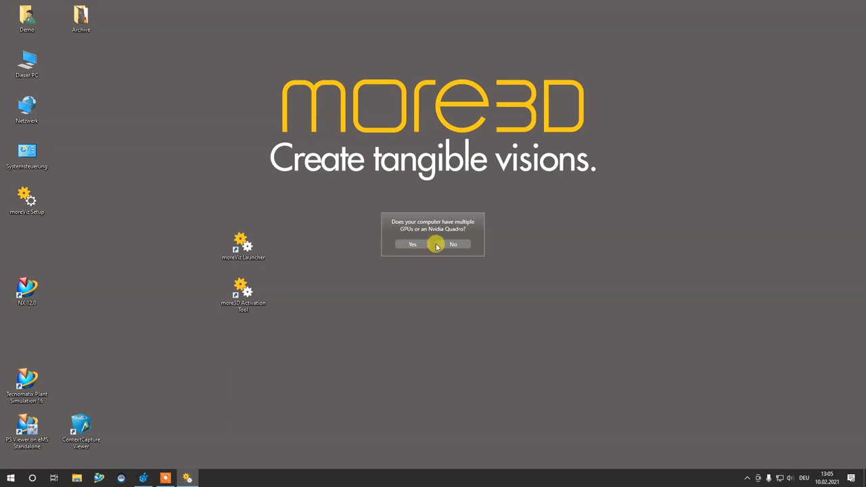
Answer the multiple-GPU question and set the usage mode to SteamVR (HMD).
click(452, 246)
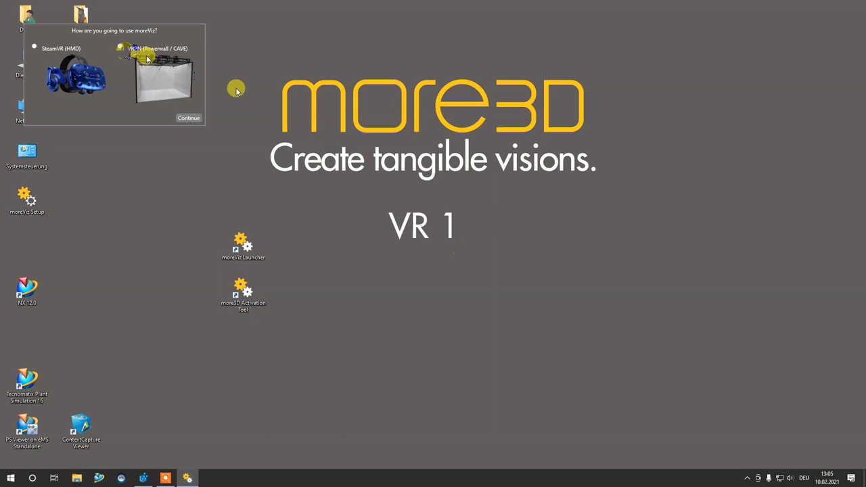
mouse_move(72, 29)
mouse_down()
mouse_move(359, 217)
mouse_move(377, 211)
mouse_up()
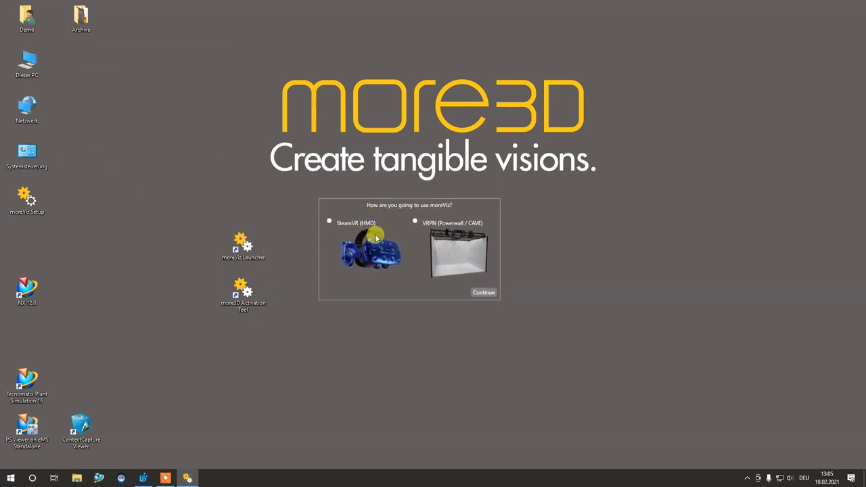
click(364, 248)
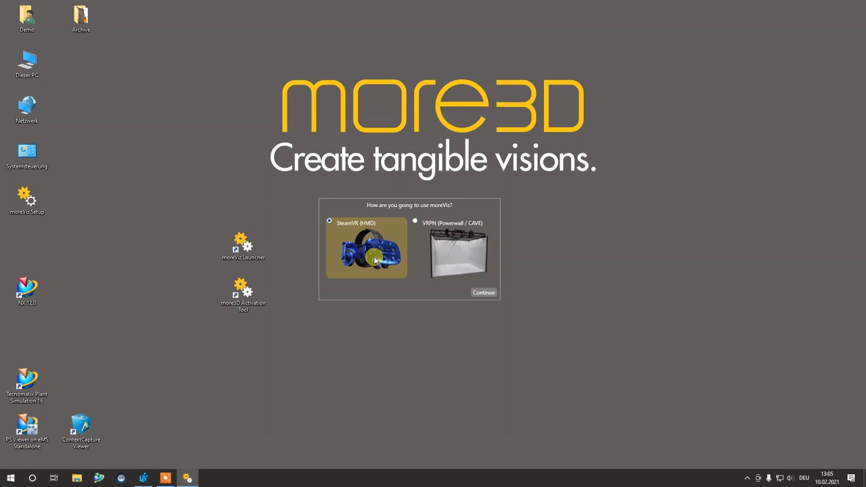
click(462, 249)
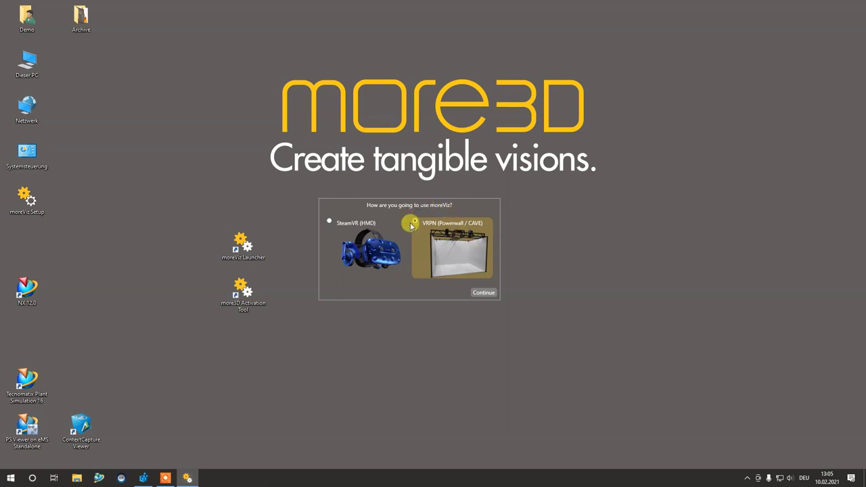
click(367, 234)
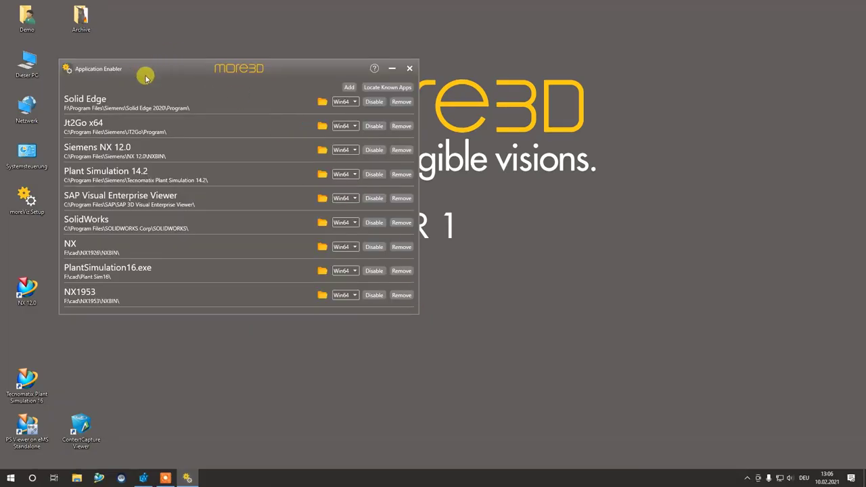
Leave Solid Edge and all other listed applications enabled, then close the Application Enabler.
drag(145, 78, 338, 175)
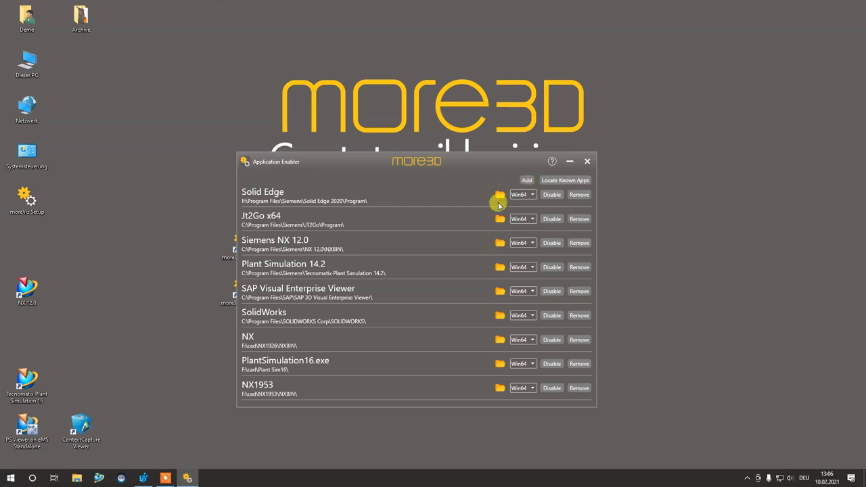
click(551, 195)
click(553, 198)
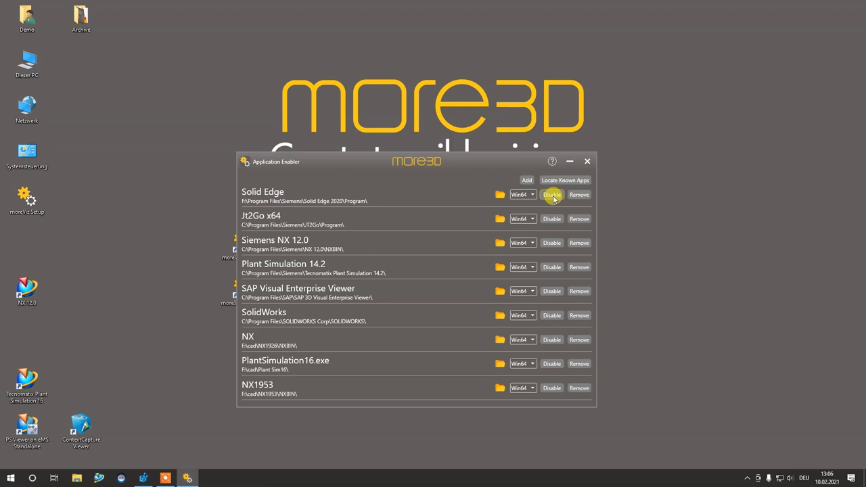
click(587, 161)
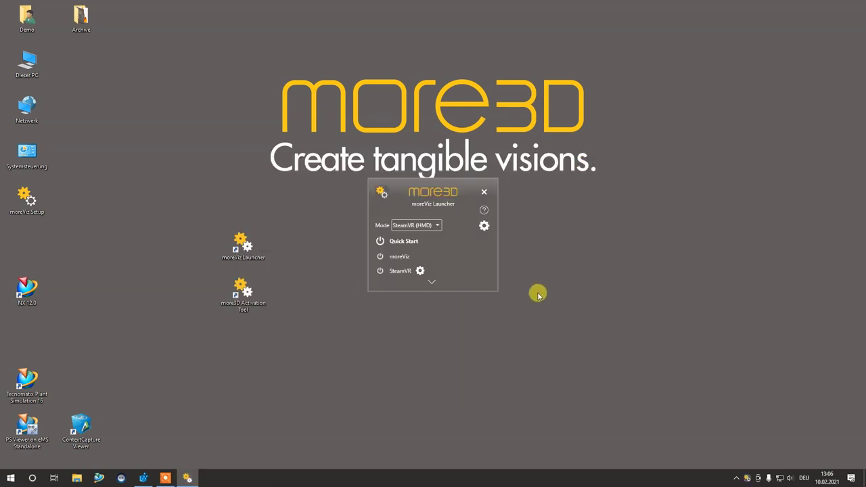
Expand the launcher's extra tools and start the moreViz clients via the power button.
click(434, 282)
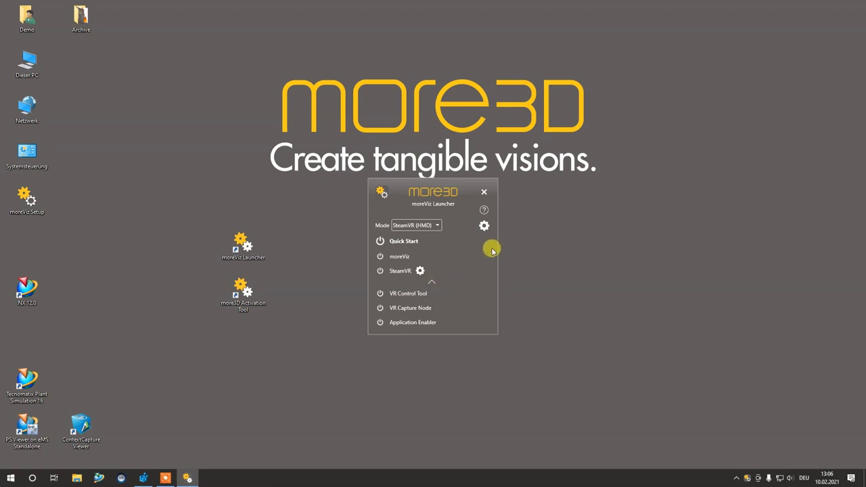
click(381, 257)
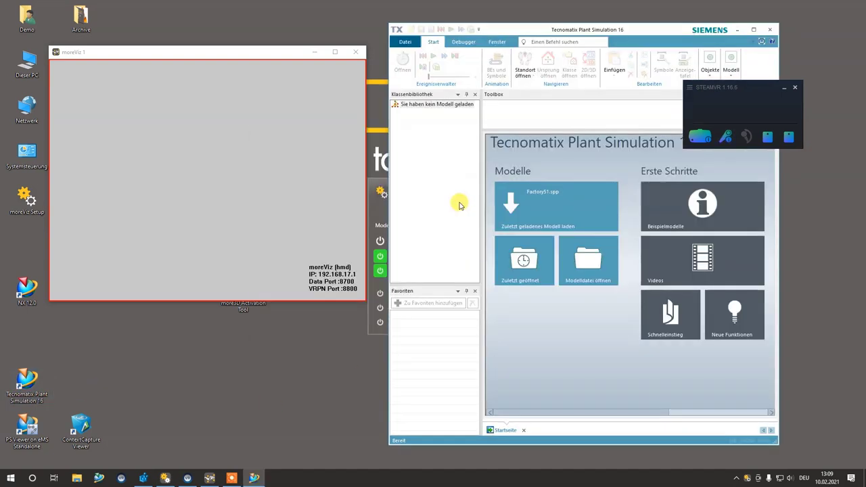
Load the recent Factory51 model, with moreViz docked left and Plant Simulation right.
click(555, 213)
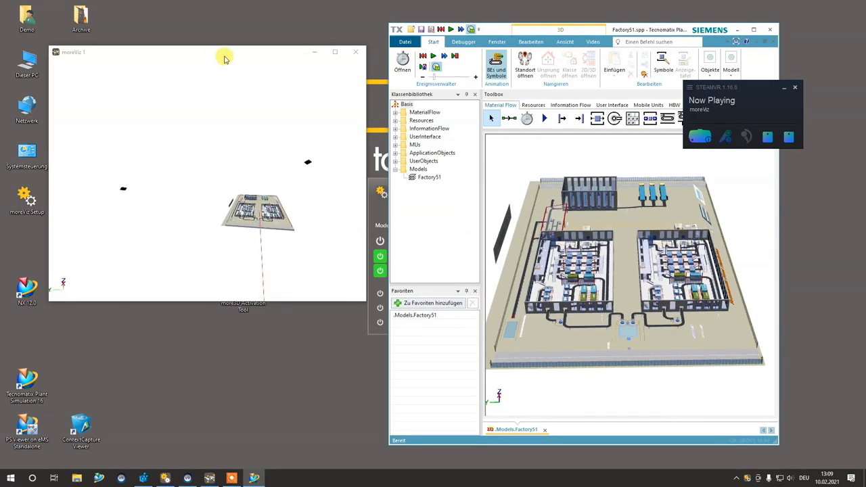
drag(226, 52, 1, 87)
click(642, 141)
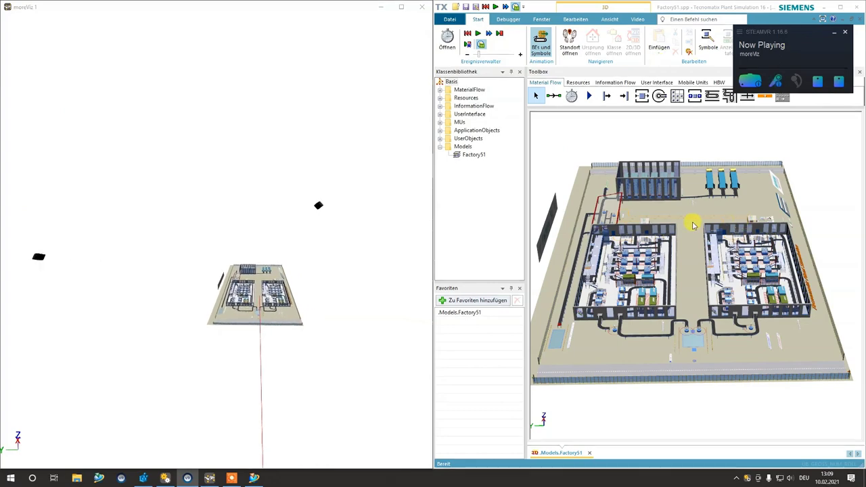
Adjust the factory's 3D view and start the Factory51 simulation.
scroll(670, 220, up, 2)
middle_drag(646, 254, 674, 230)
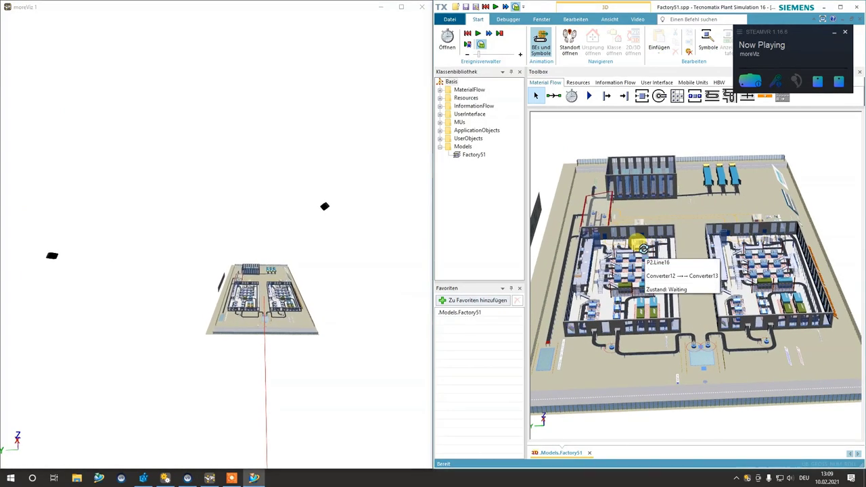
click(478, 33)
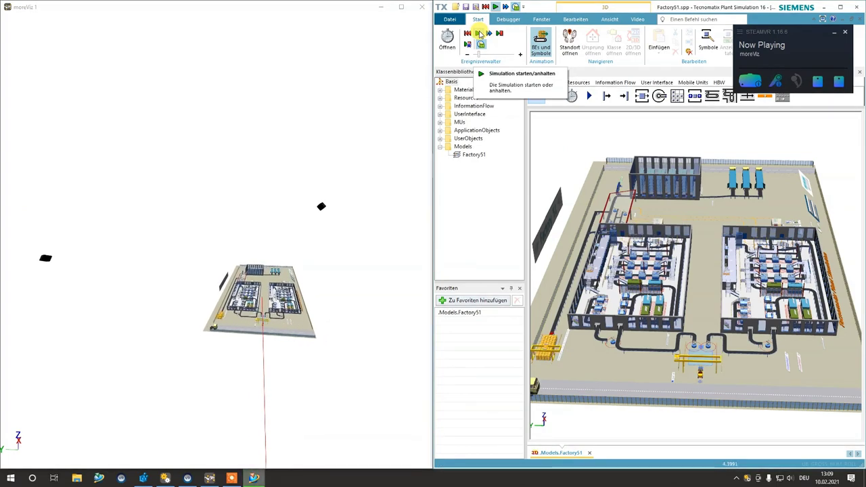